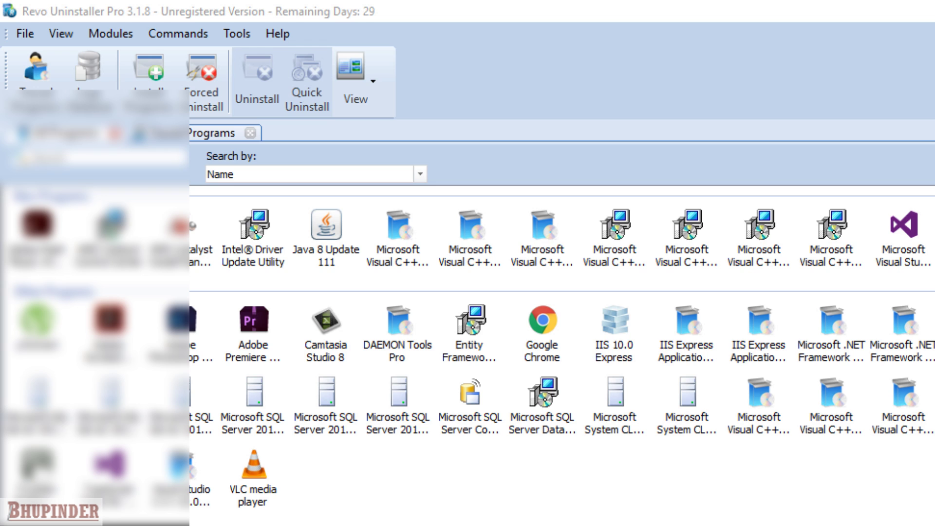
Uninstall DAEMON Tools Pro and run a Moderate scan for its leftover files and registry items
left_click(410, 332)
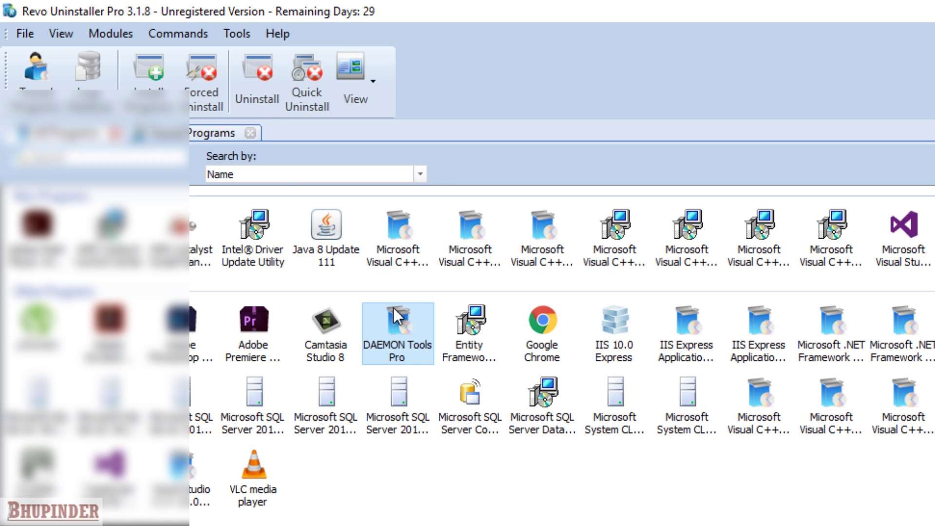
left_click(258, 98)
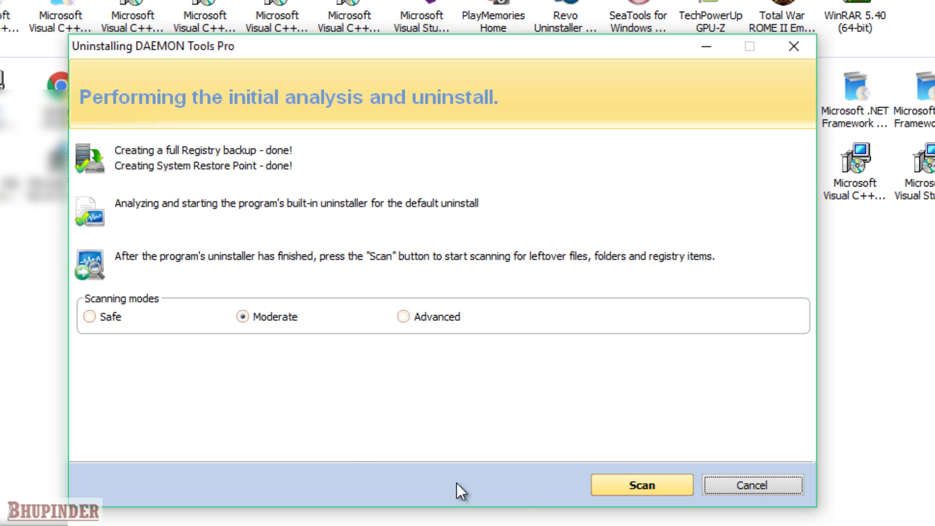
left_click(653, 481)
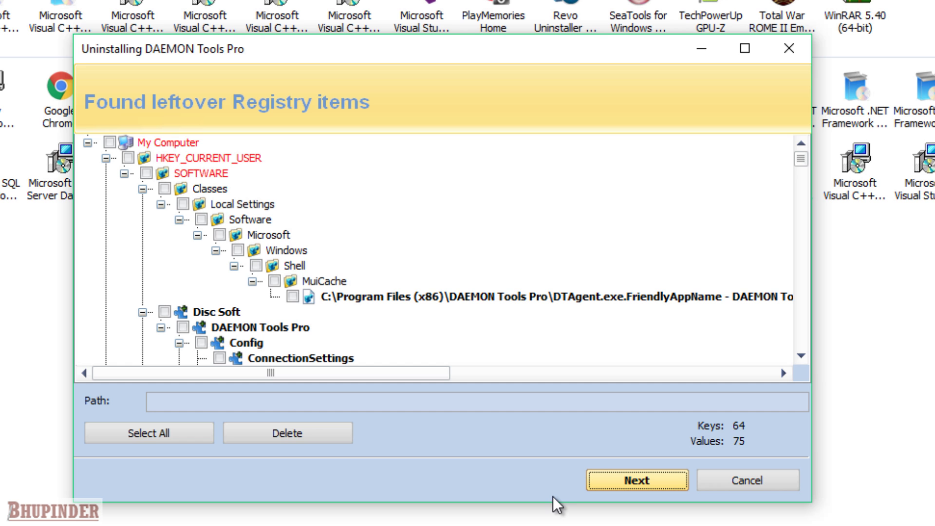
Enlarge the wizard, browse the 64 leftover registry keys and 75 values, then cancel without deleting
left_click_drag(551, 500, 519, 525)
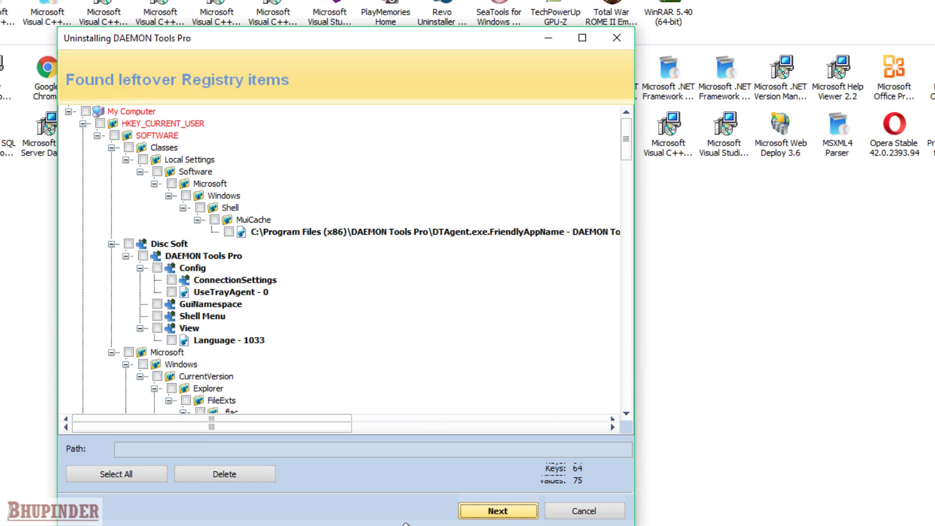
scroll(385, 327, "down", 7)
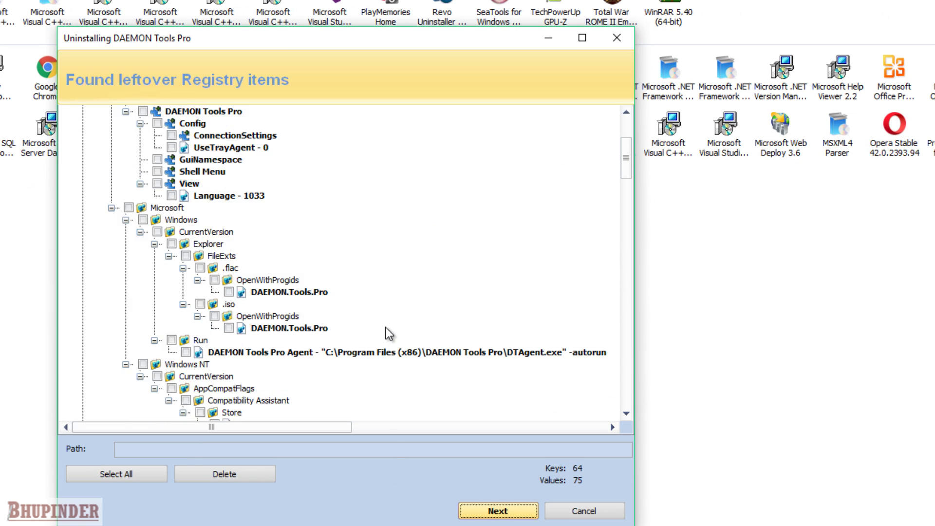
scroll(385, 326, "down", 16)
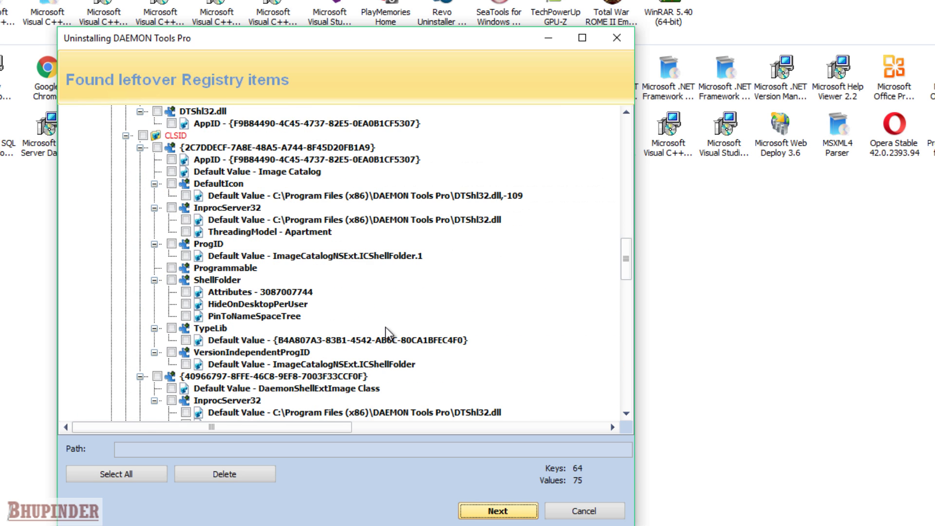
scroll(388, 333, "up", 12)
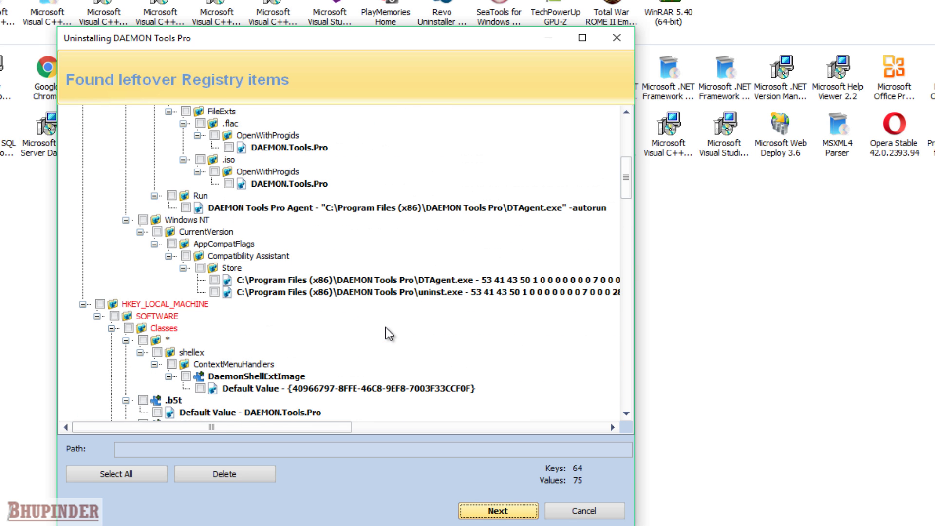
scroll(385, 327, "up", 6)
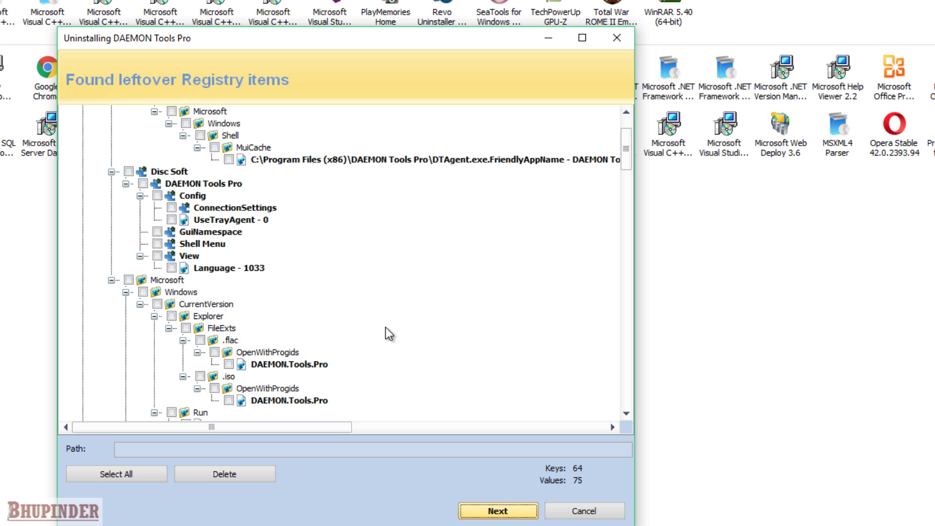
scroll(388, 333, "up", 2)
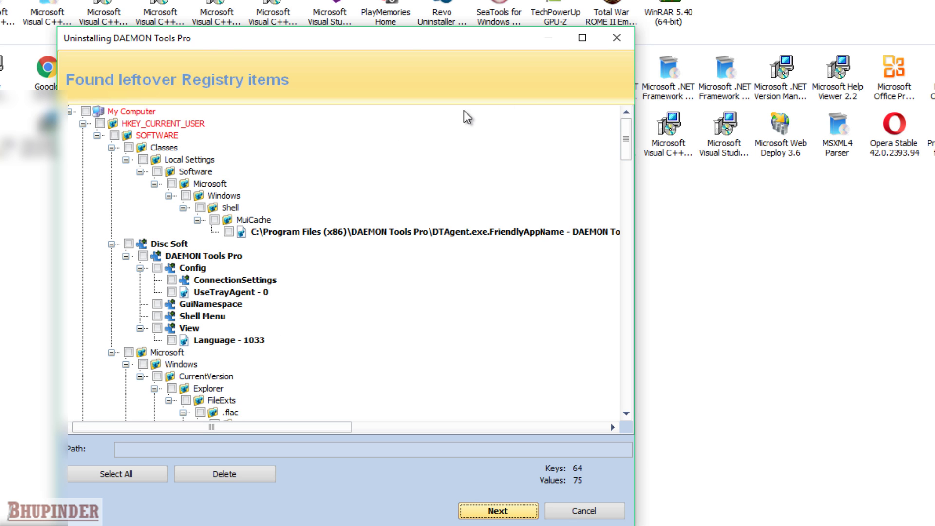
left_click(616, 39)
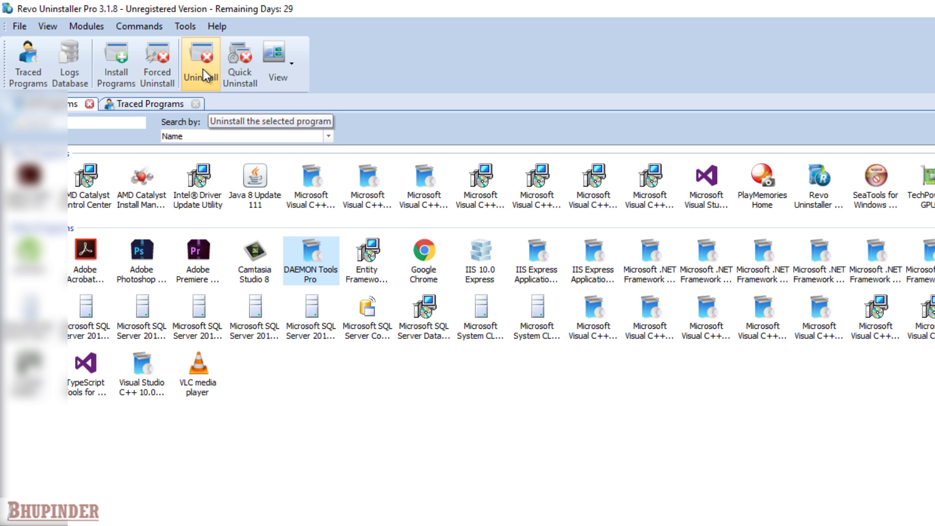
Start a Forced Uninstall using C:\Program Files (x86)\DAEMON Tools Pro\uninst.exe as the program file
left_click(162, 59)
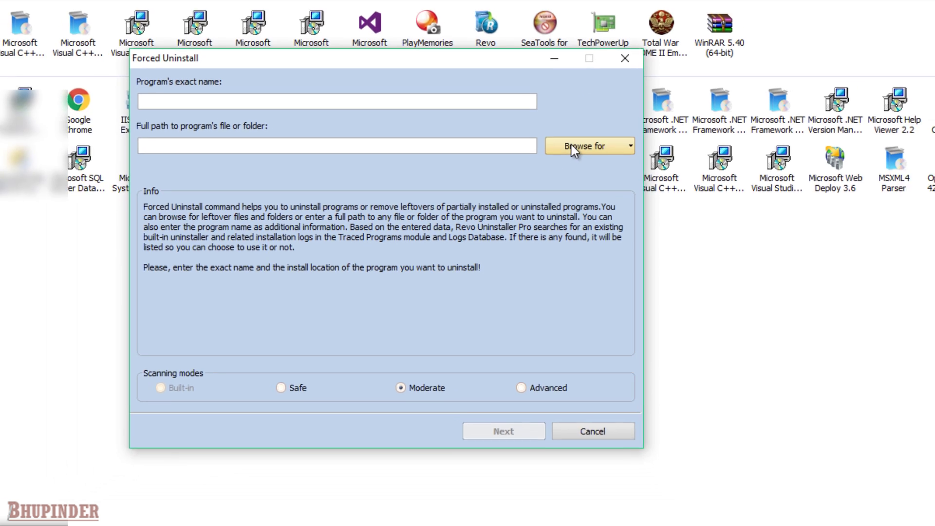
left_click(593, 126)
left_click(547, 192)
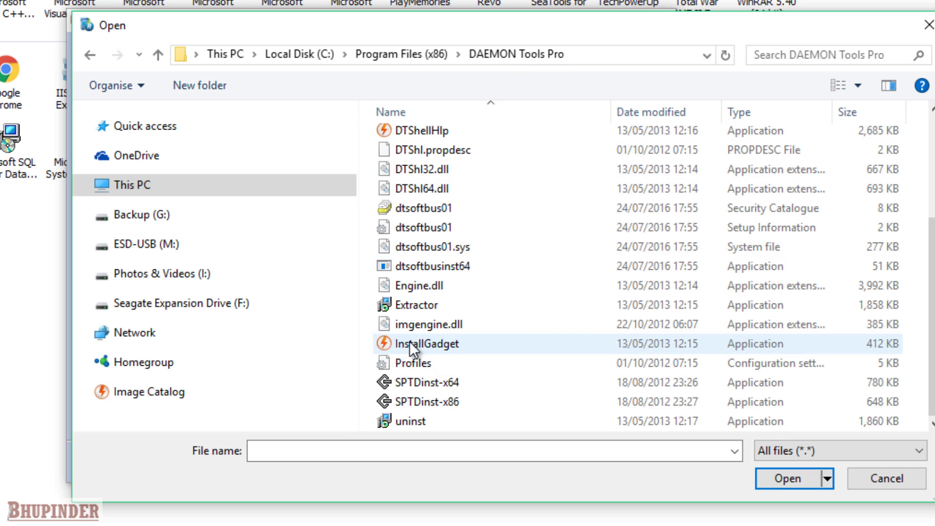
left_click(407, 419)
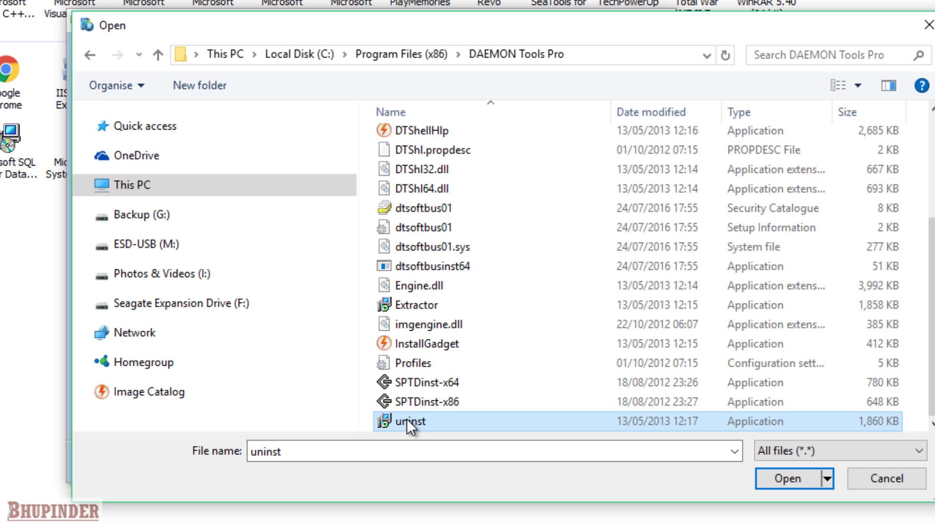
left_click(796, 474)
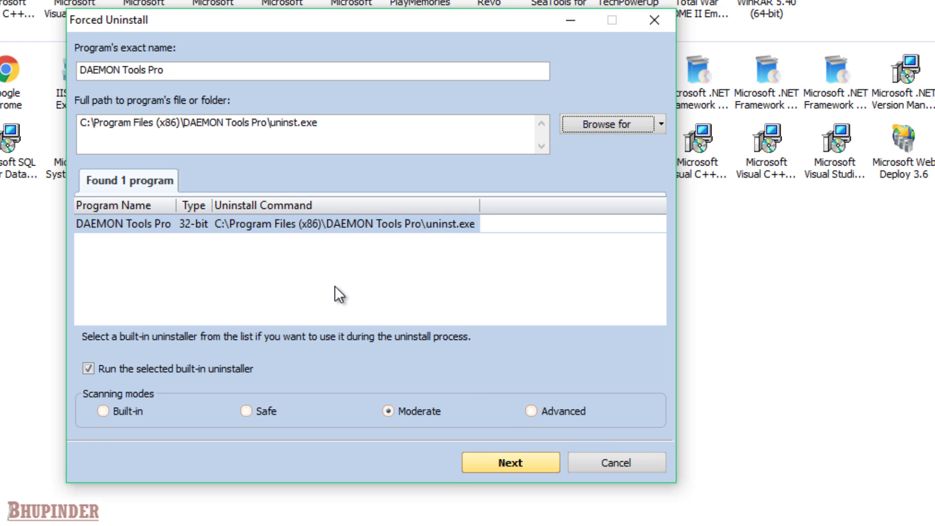
Run the forced uninstall scan, then select and delete all leftover files and folders
left_click(497, 464)
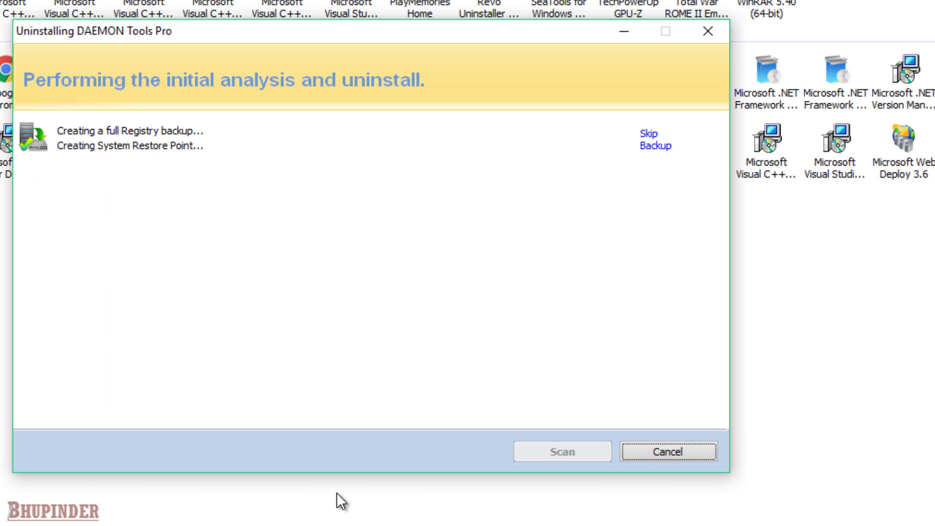
left_click(564, 452)
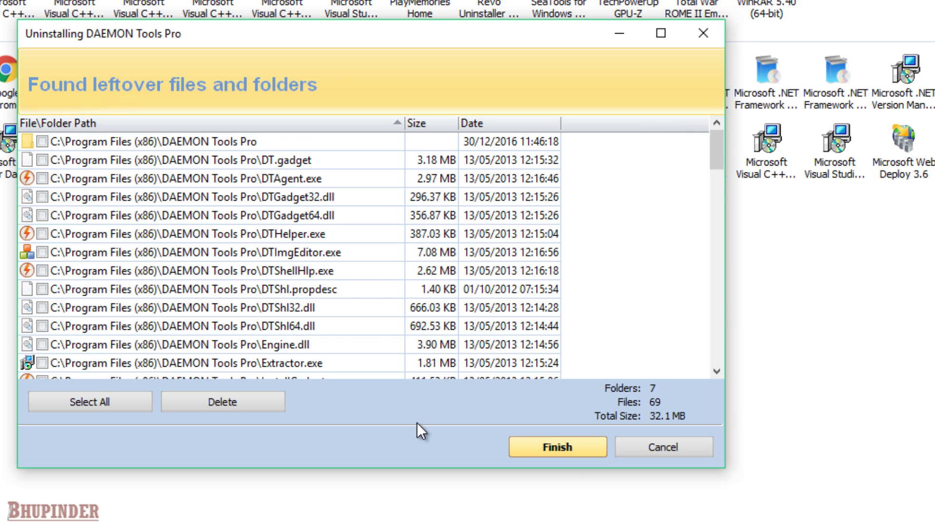
left_click(130, 406)
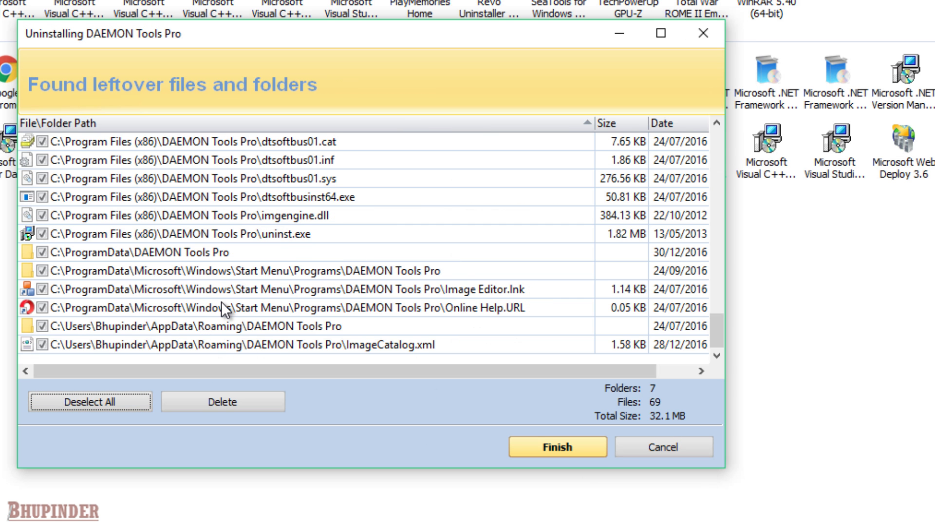
scroll(221, 302, "up", 20)
left_click(218, 400)
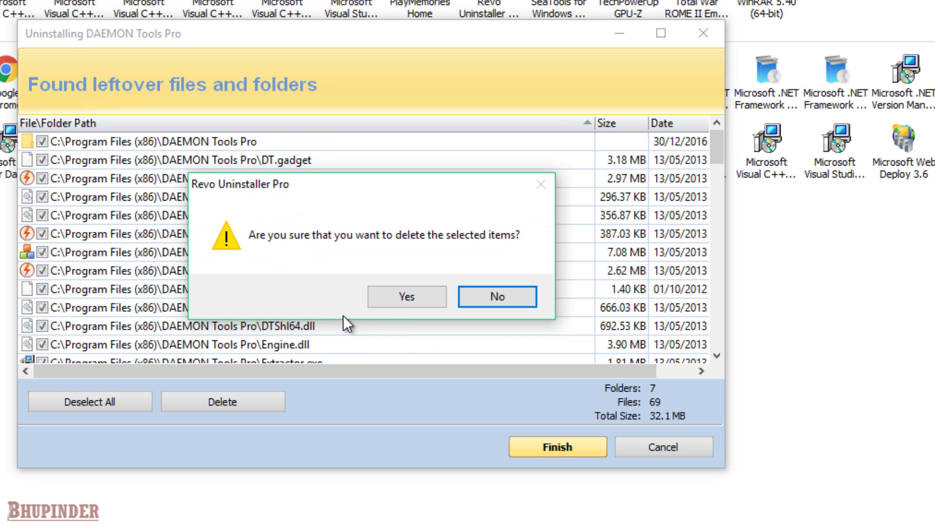
left_click(399, 295)
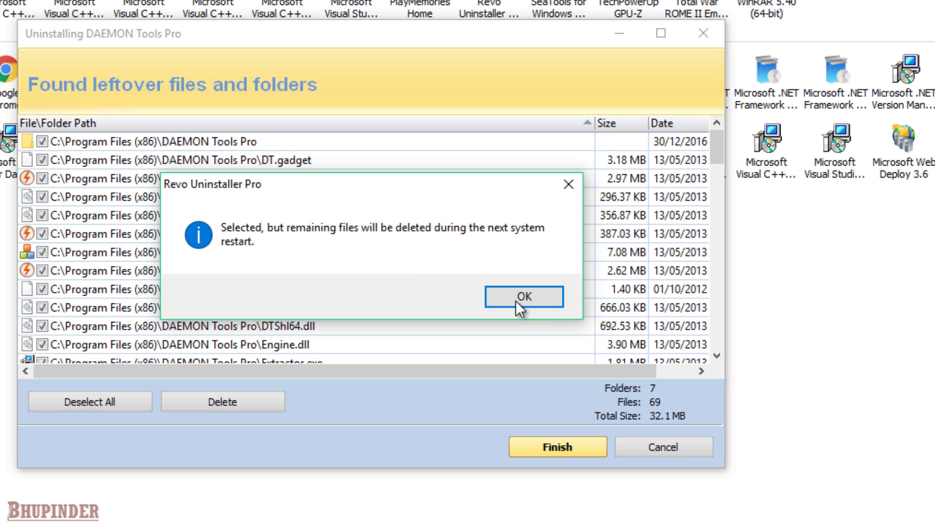
left_click(498, 302)
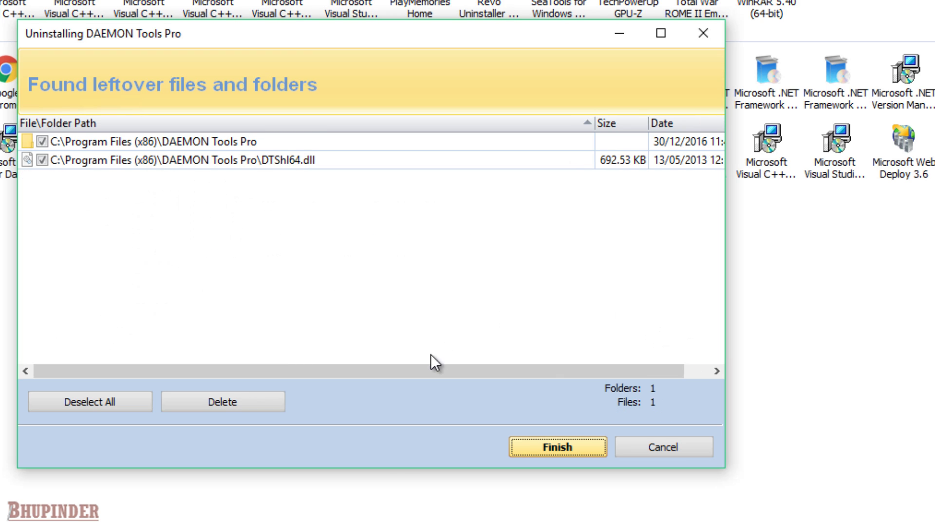
Delete the two remaining leftover items and finish the forced uninstall
left_click(231, 401)
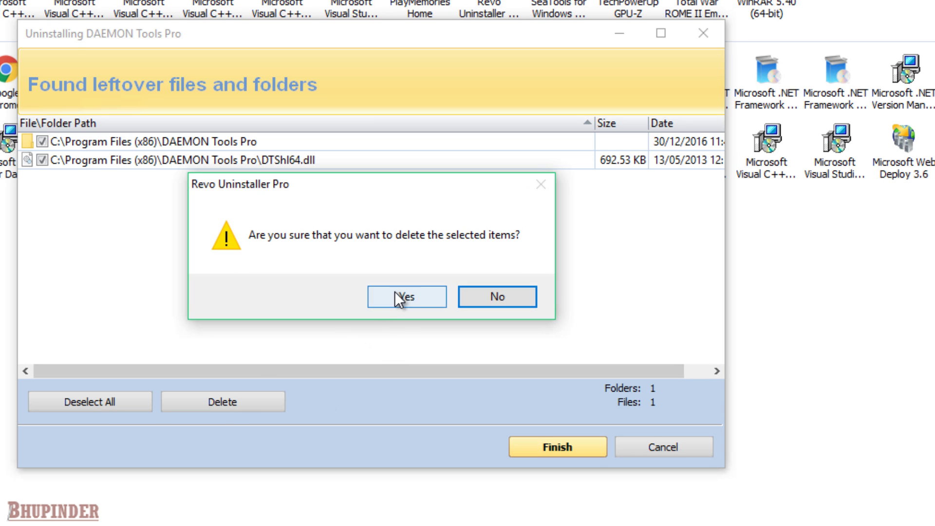
left_click(394, 291)
left_click(508, 294)
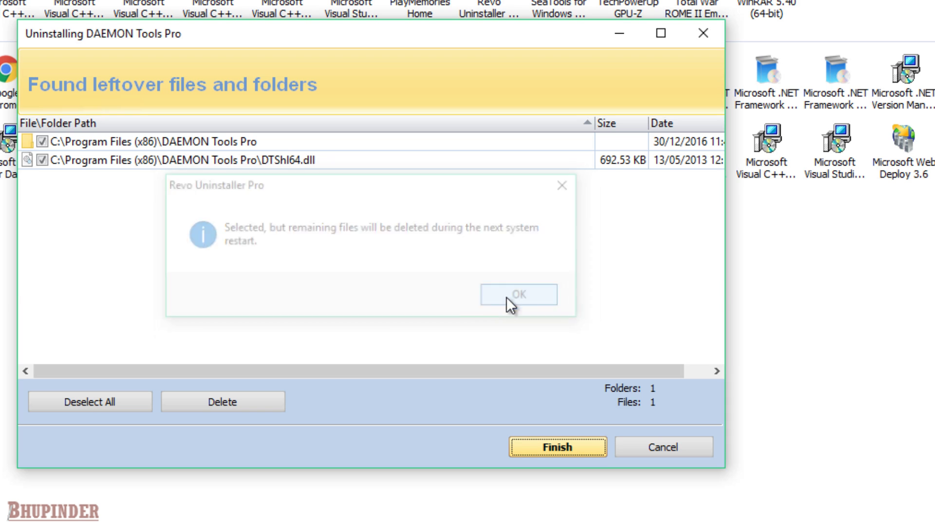
left_click(539, 444)
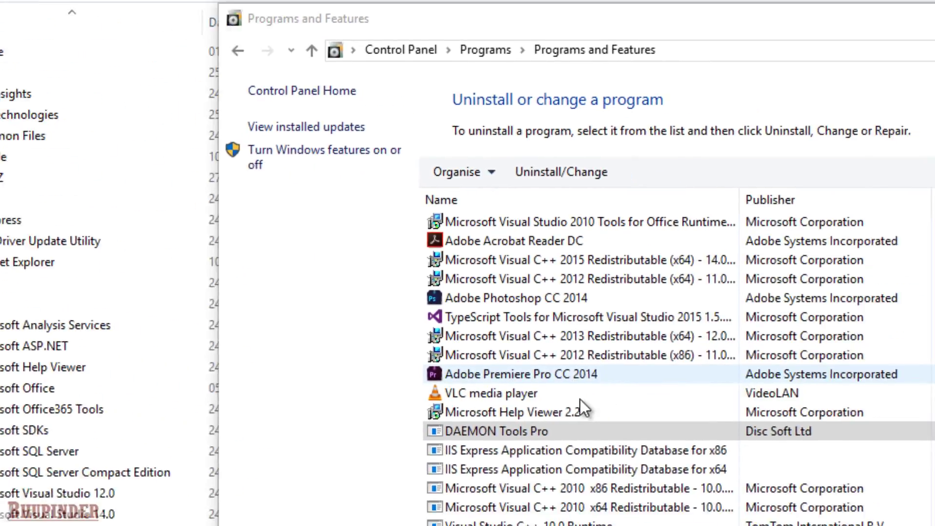
left_click(853, 494)
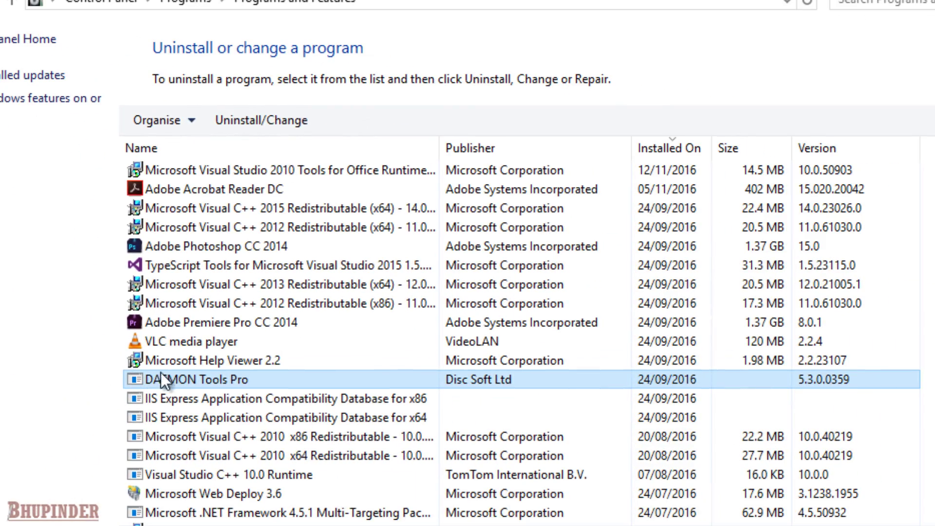
double_click(244, 382)
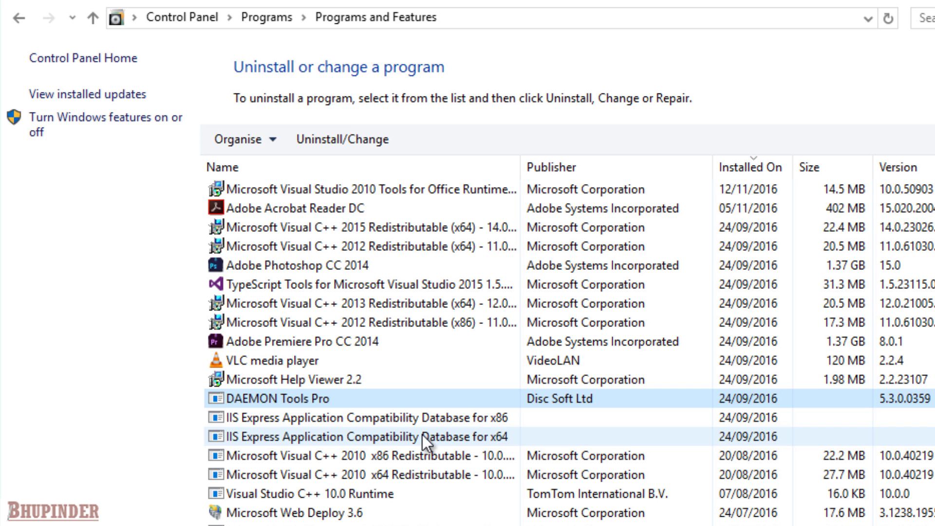
Remove the broken DAEMON Tools Pro entry from the Programs and Features list
double_click(272, 399)
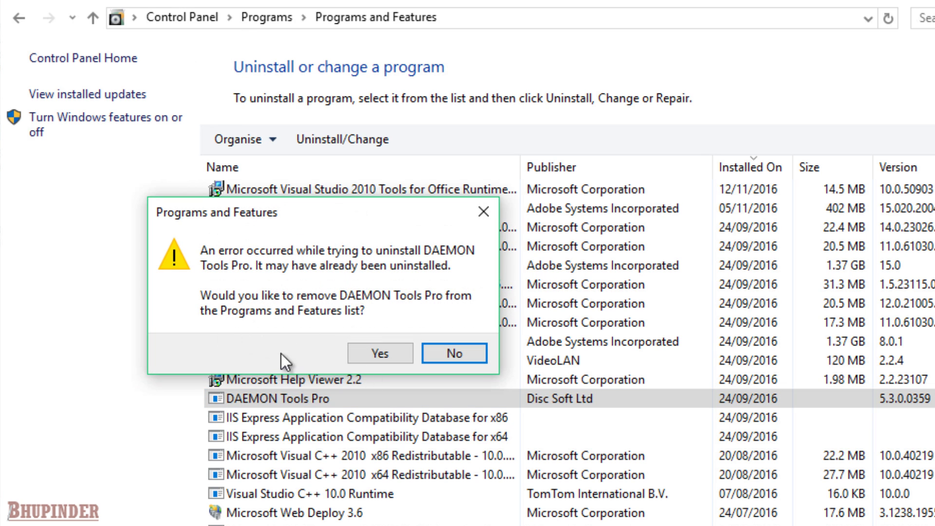
left_click(388, 351)
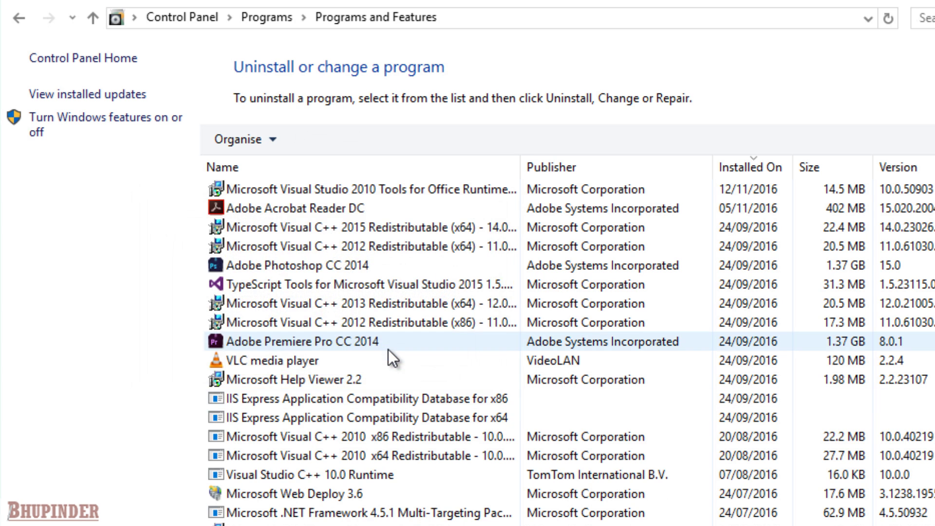
scroll(360, 441, "down", 5)
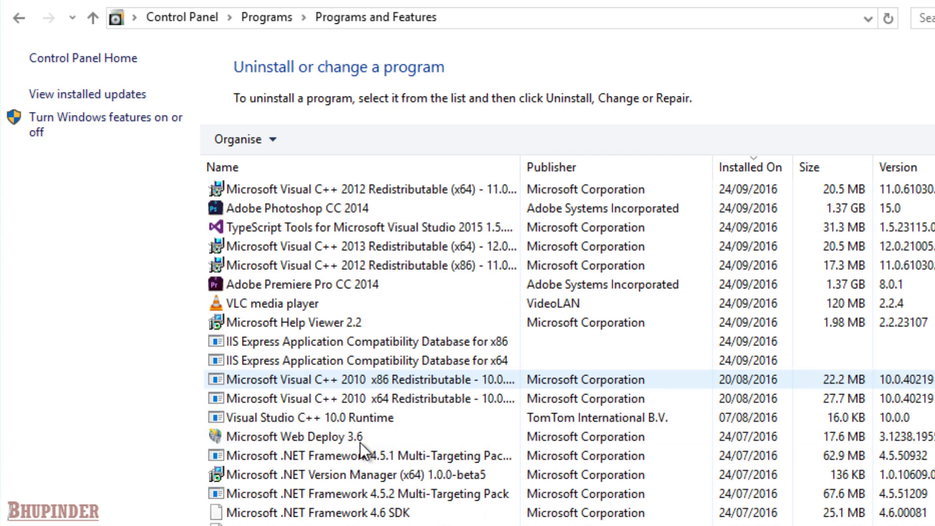